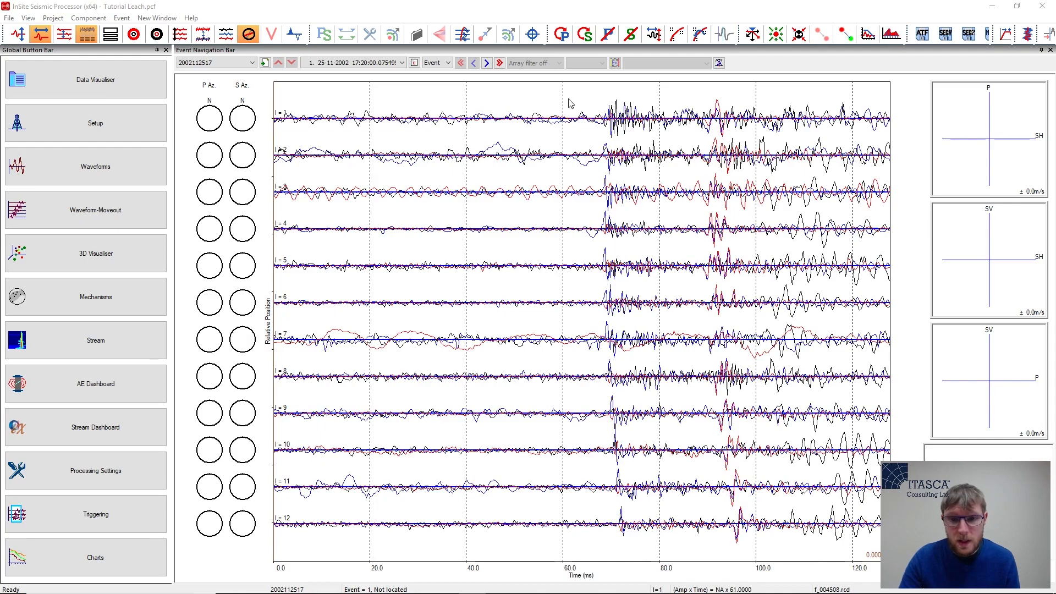
# Zoom the waveforms in time to about 55–85 ms around the P arrivals, and restore the full time range
pyautogui.moveTo(539, 101); pyautogui.dragTo(687, 104)
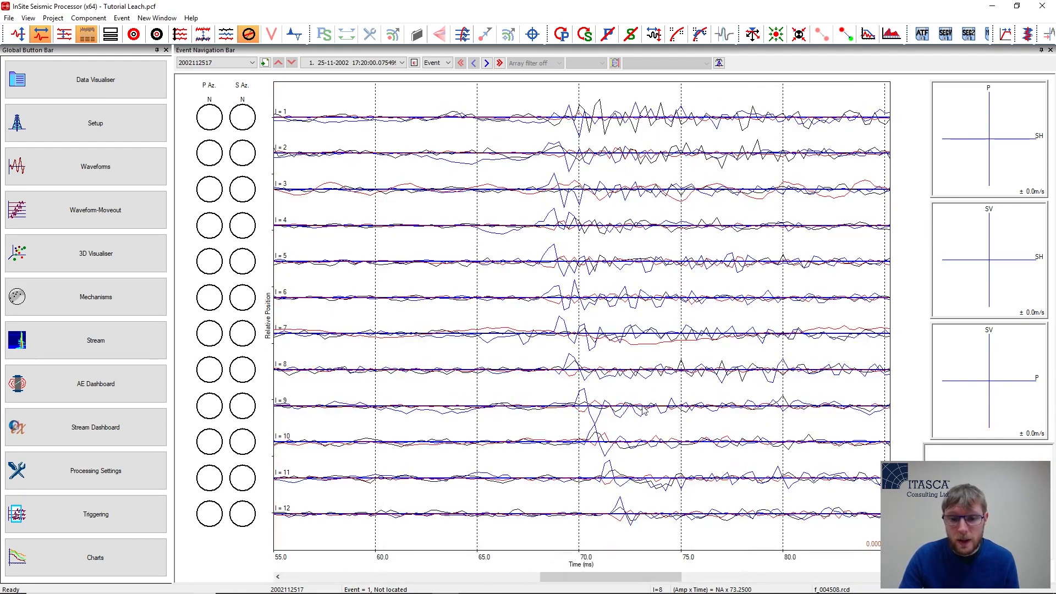
pyautogui.rightClick(535, 93)
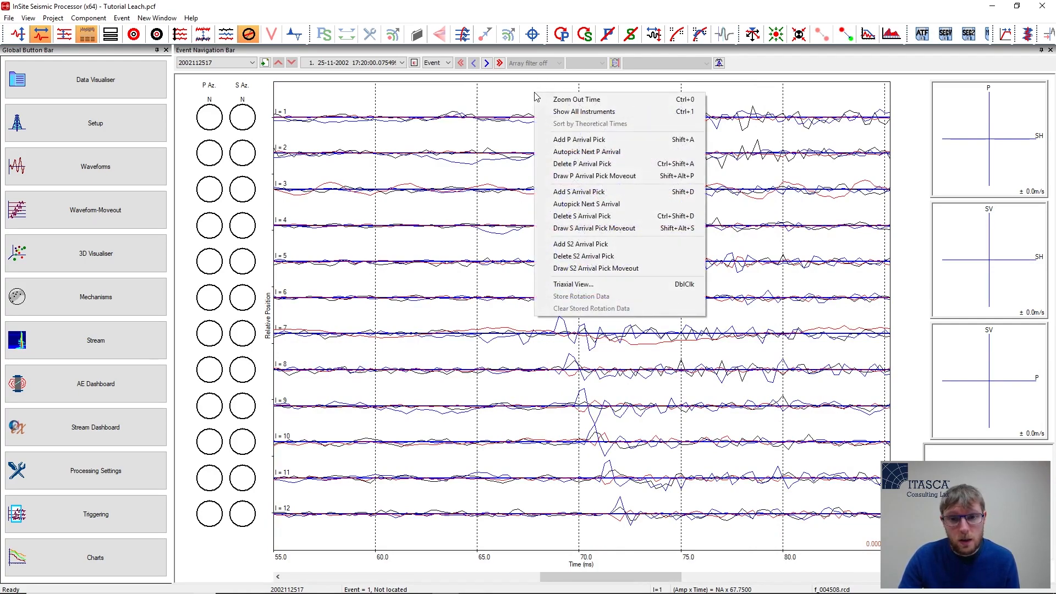
pyautogui.click(587, 101)
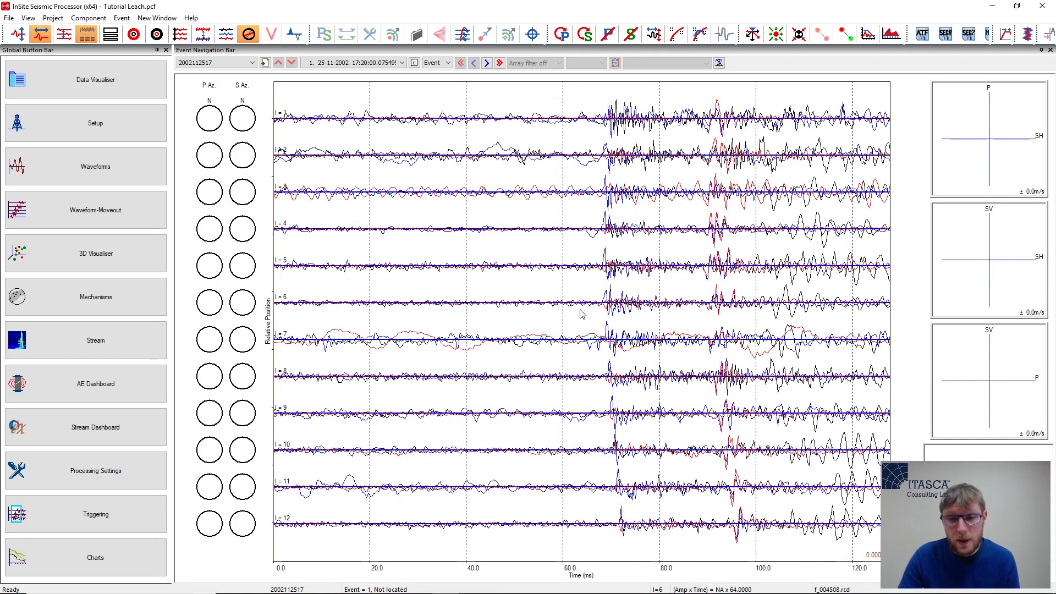
# Set the vertical zoom so the waveforms are scaled by the event maximum
pyautogui.click(19, 36)
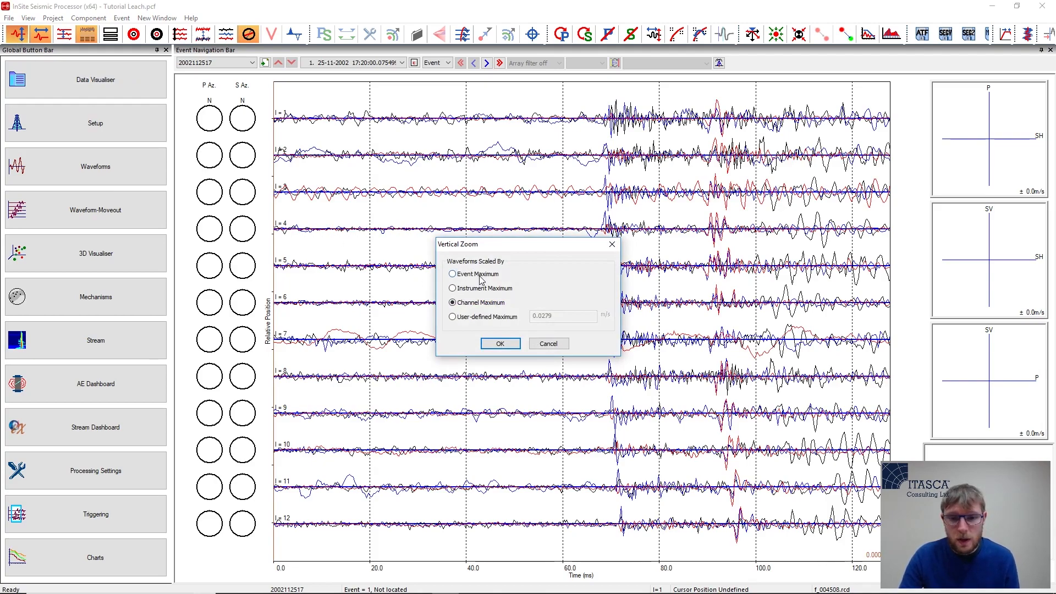
pyautogui.click(474, 274)
pyautogui.click(476, 288)
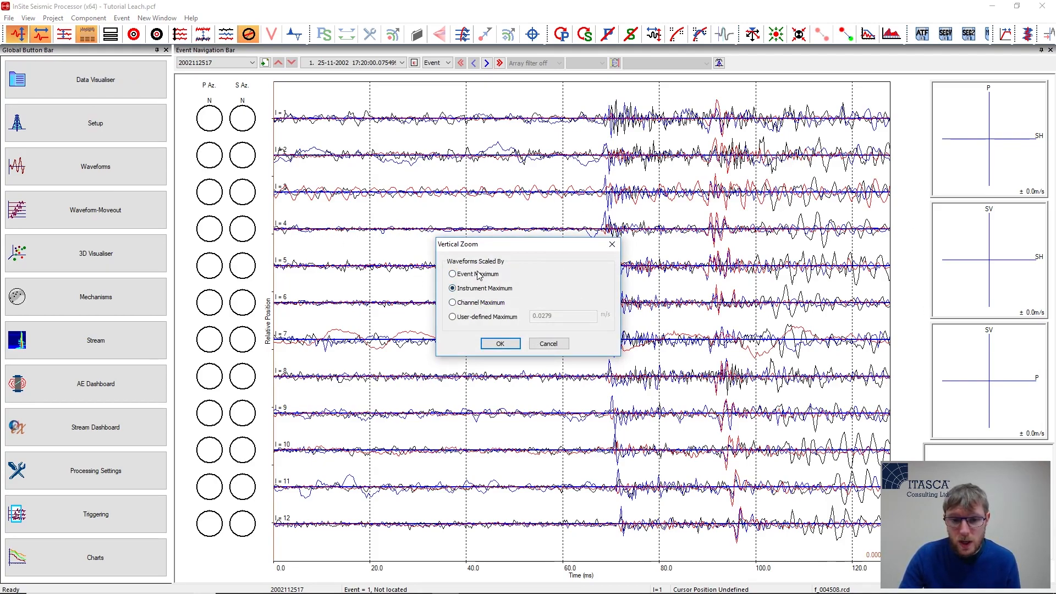
pyautogui.click(500, 344)
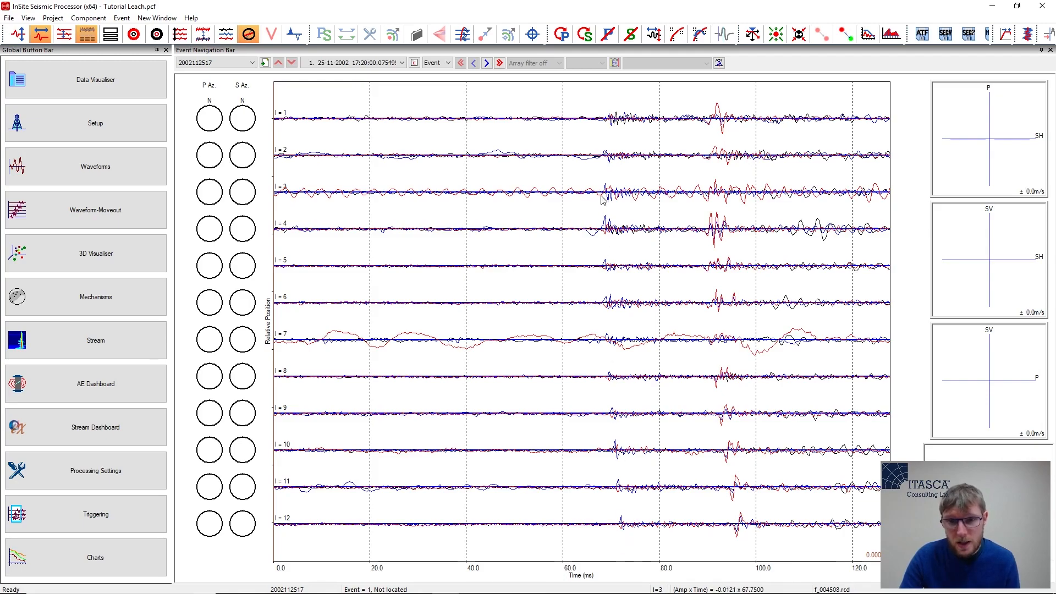
# Change the vertical zoom so the waveforms are scaled by the instrument maximum
pyautogui.click(17, 34)
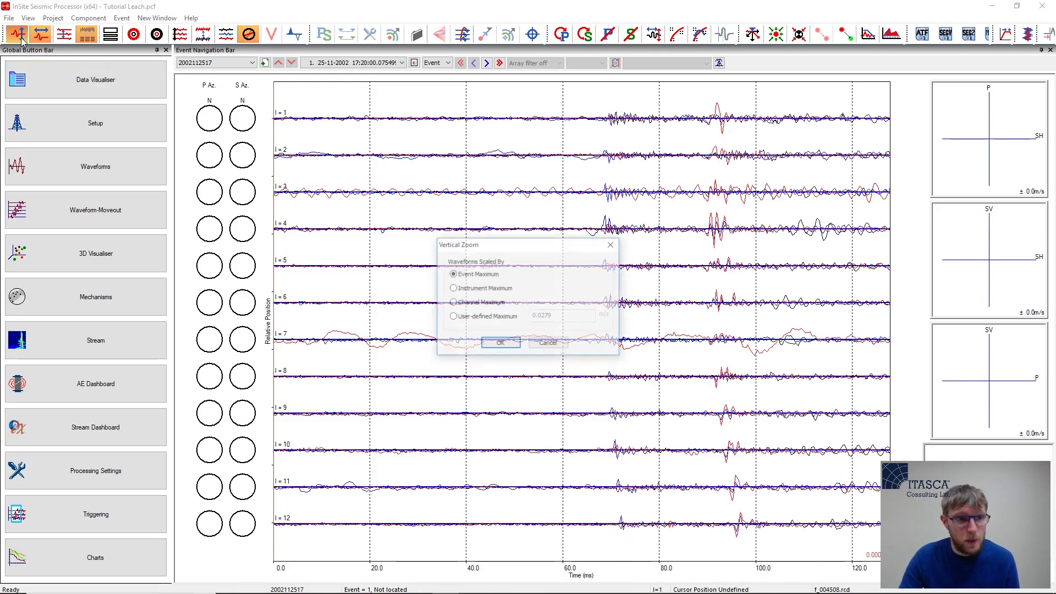
pyautogui.click(468, 289)
pyautogui.click(497, 344)
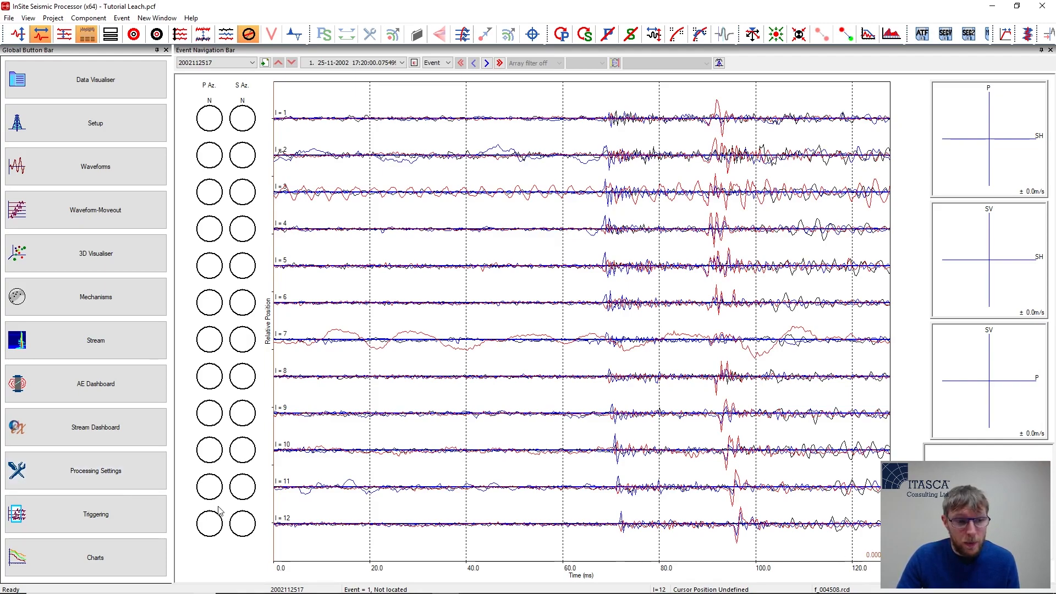
# Try increasing and decreasing the displayed waveform amplitudes, and return them to the instrument-maximum scale
pyautogui.click(133, 35)
pyautogui.click(133, 34)
pyautogui.click(155, 37)
pyautogui.click(155, 37)
pyautogui.click(150, 37)
pyautogui.click(149, 37)
pyautogui.click(150, 37)
pyautogui.click(150, 36)
pyautogui.click(138, 36)
pyautogui.click(138, 37)
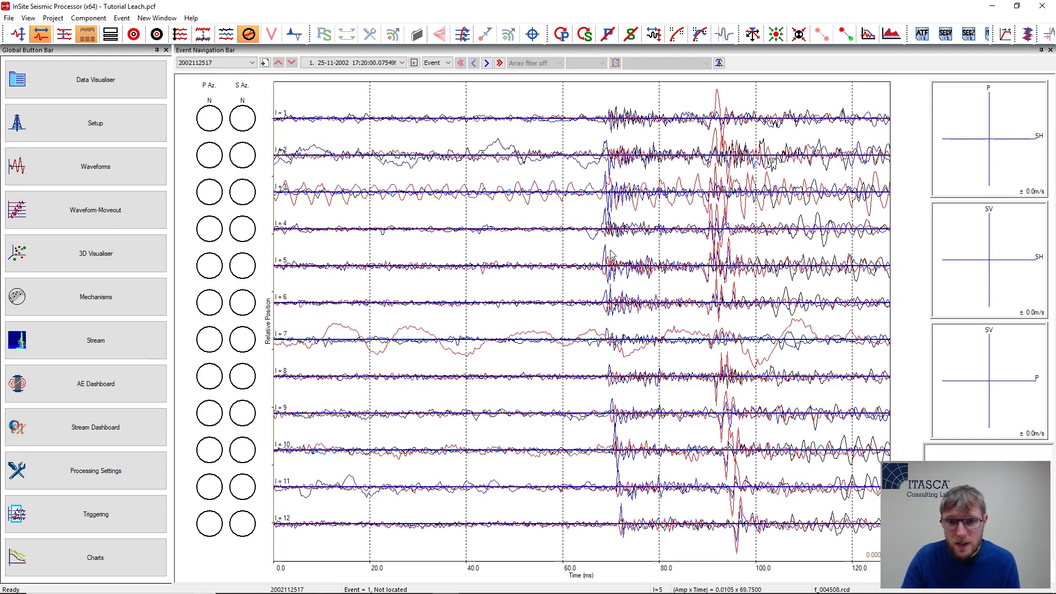
pyautogui.click(155, 37)
pyautogui.click(155, 37)
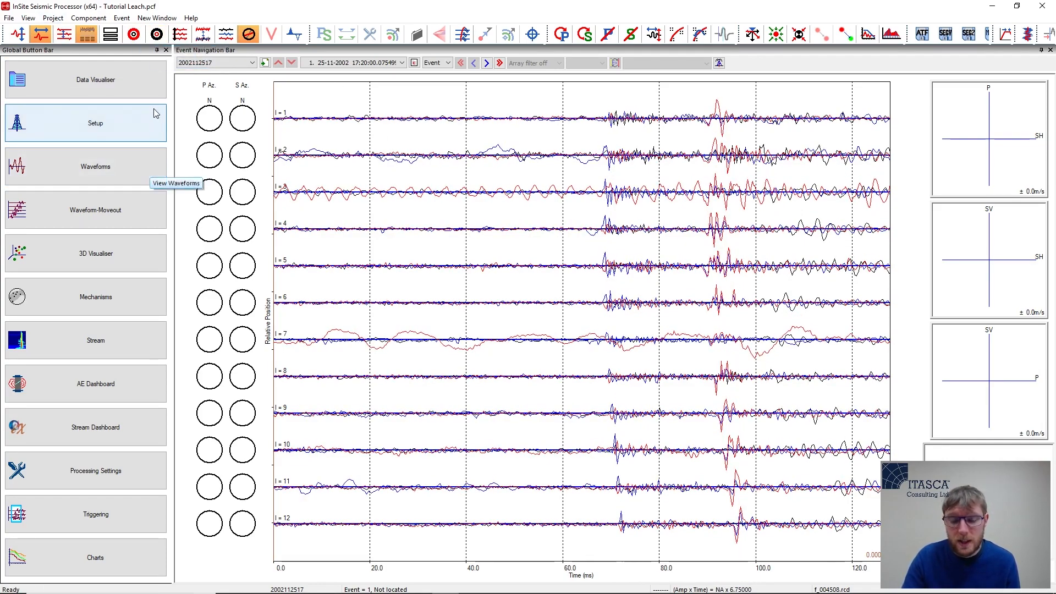
# Review the auto-picking processing properties and the available picking methods, keeping RMS Amplitude selected
pyautogui.click(107, 483)
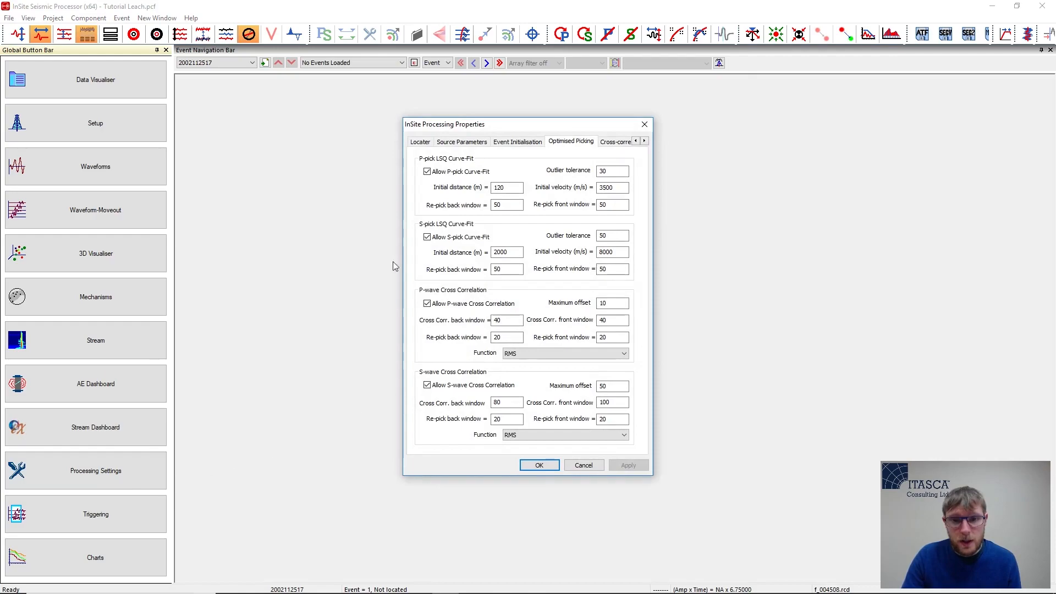
pyautogui.click(636, 141)
pyautogui.click(635, 141)
pyautogui.click(636, 142)
pyautogui.click(636, 141)
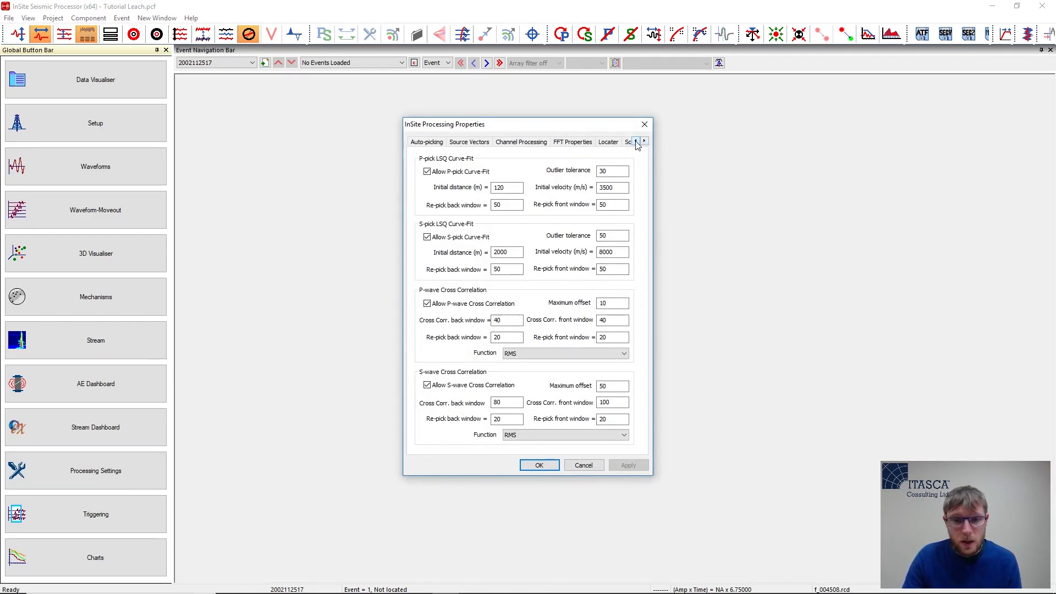
pyautogui.click(423, 145)
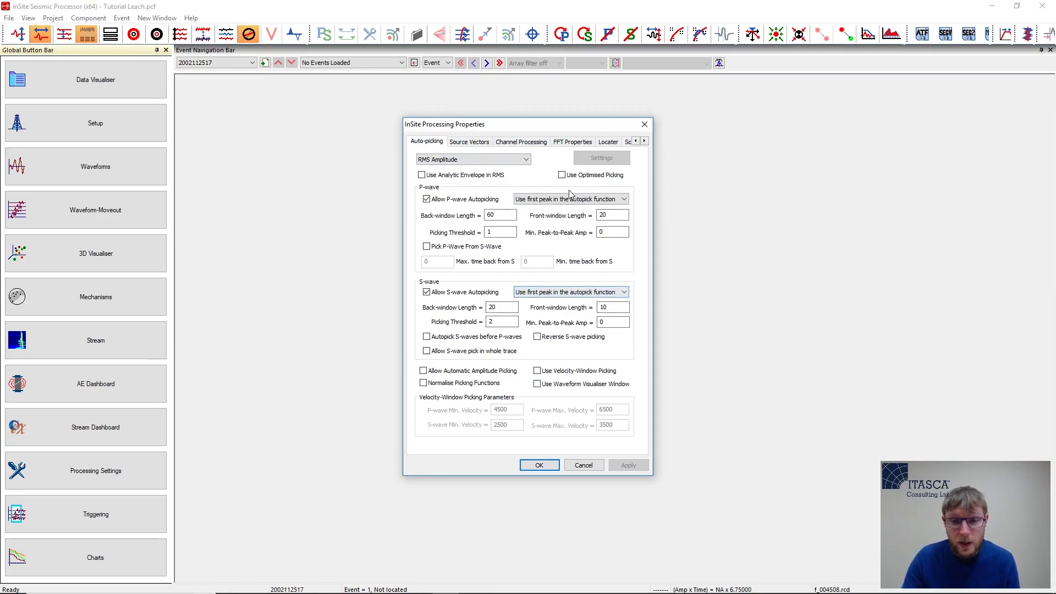
pyautogui.click(480, 159)
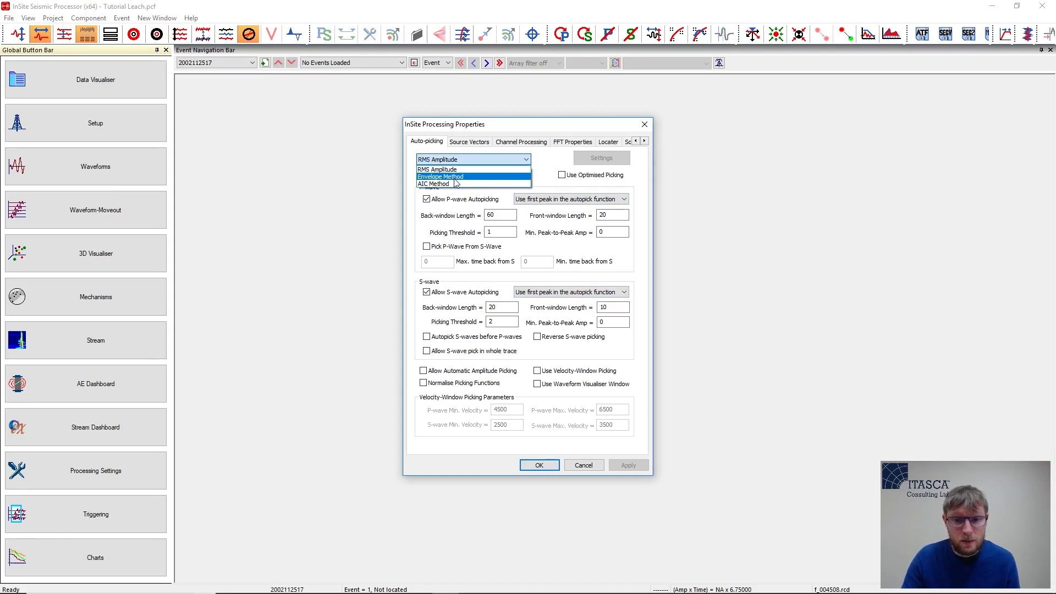
pyautogui.click(447, 169)
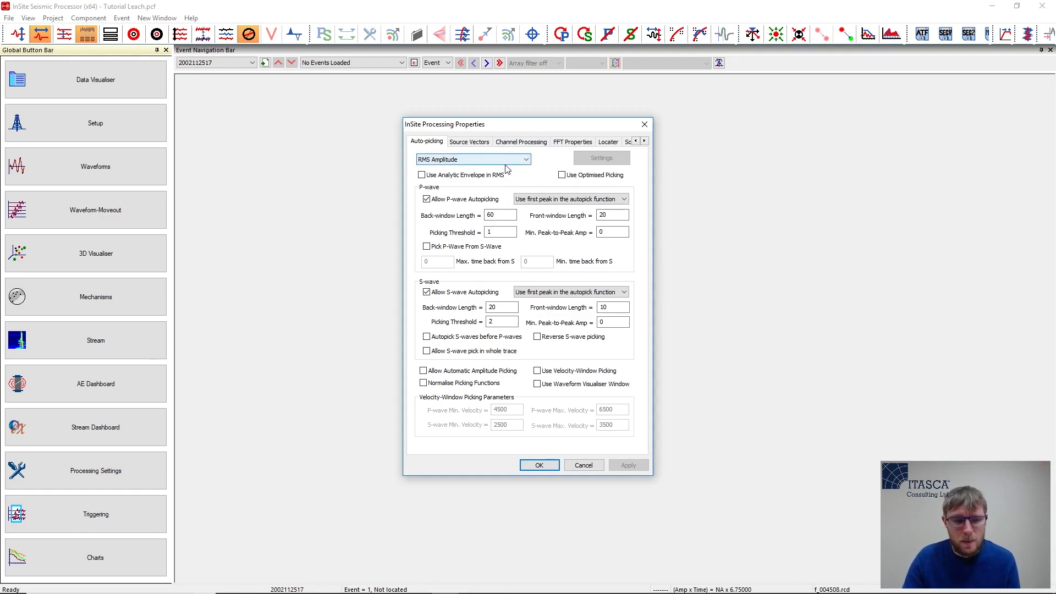
# Review the optimised picking settings for curve fitting and cross correlation, and close the processing properties without changes
pyautogui.click(647, 143)
pyautogui.click(647, 143)
pyautogui.click(647, 143)
pyautogui.click(646, 141)
pyautogui.click(576, 146)
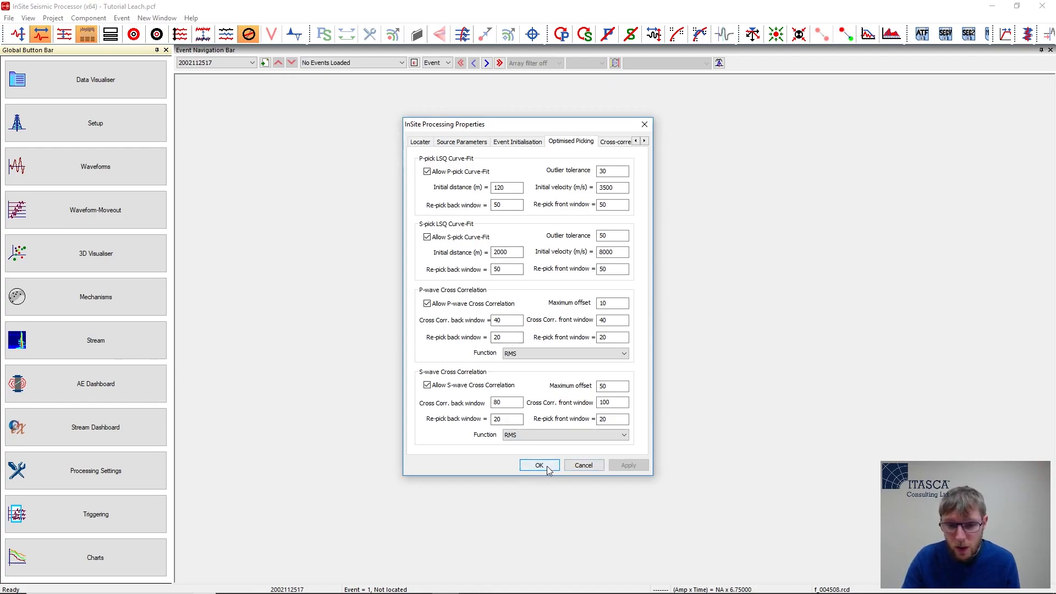
pyautogui.click(582, 466)
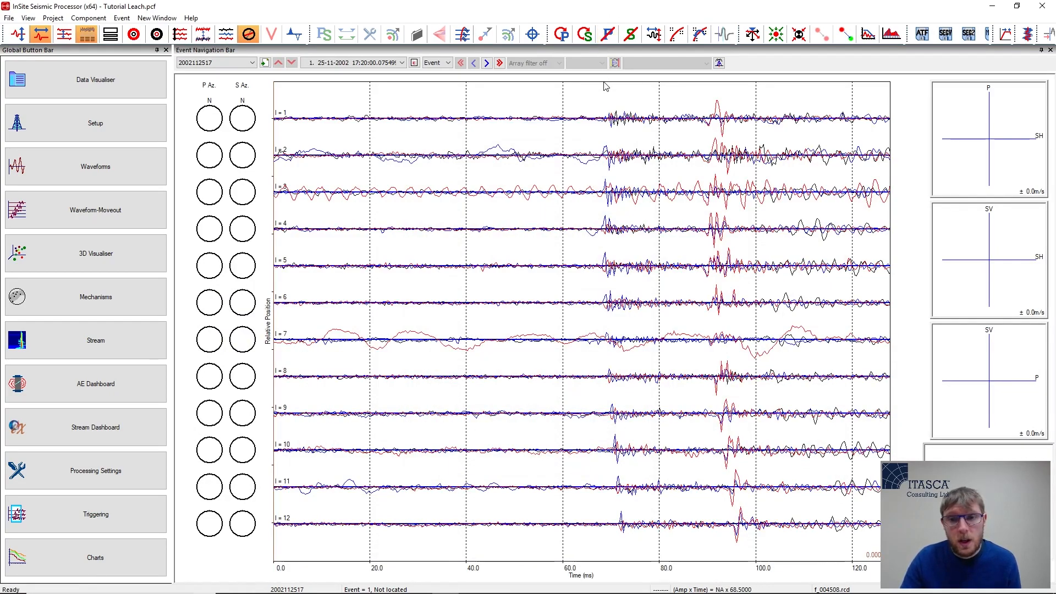
# Autopick the P-wave and S-wave arrivals for the current event
pyautogui.click(563, 37)
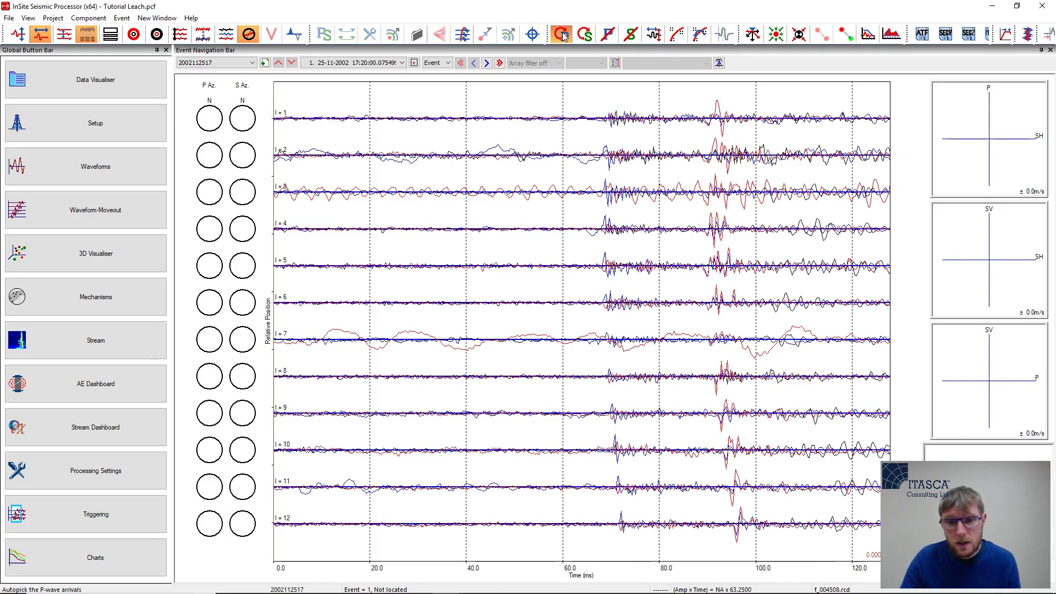
pyautogui.click(585, 36)
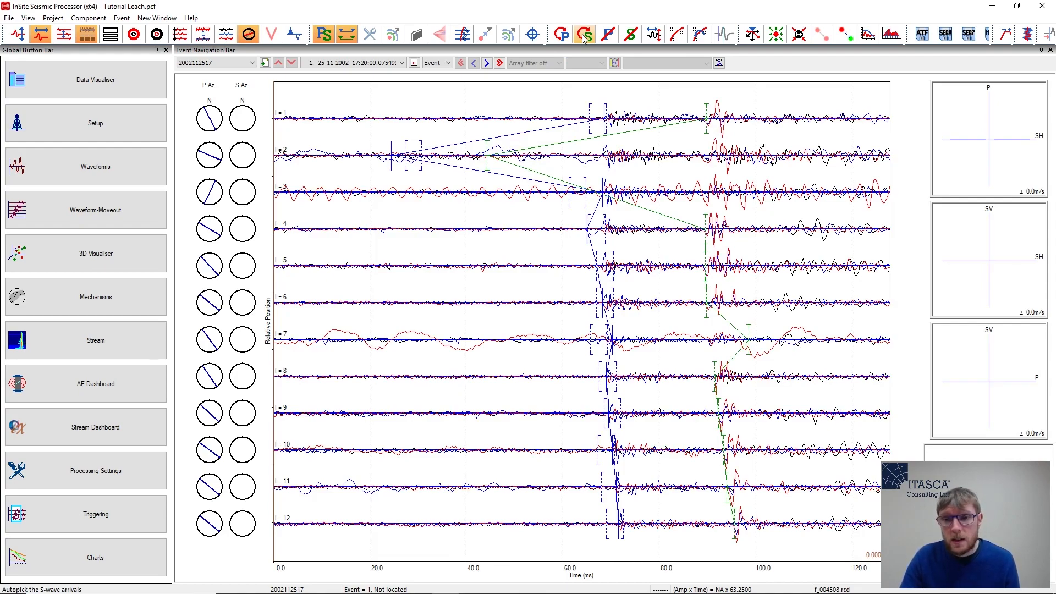
# Run optimised picking on the P and S arrivals, and undo the optimisation
pyautogui.click(678, 37)
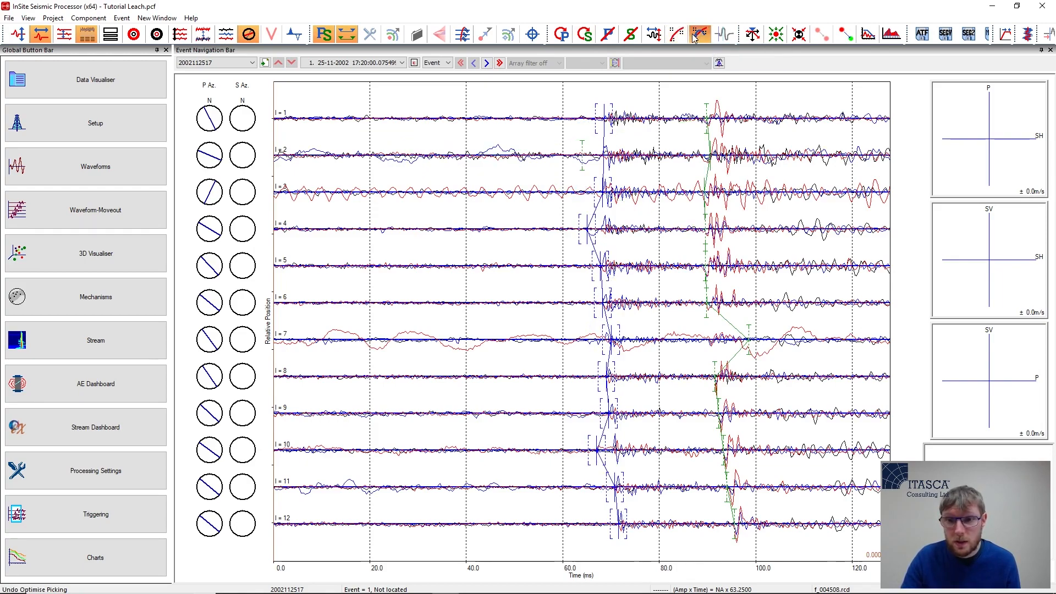
pyautogui.click(677, 38)
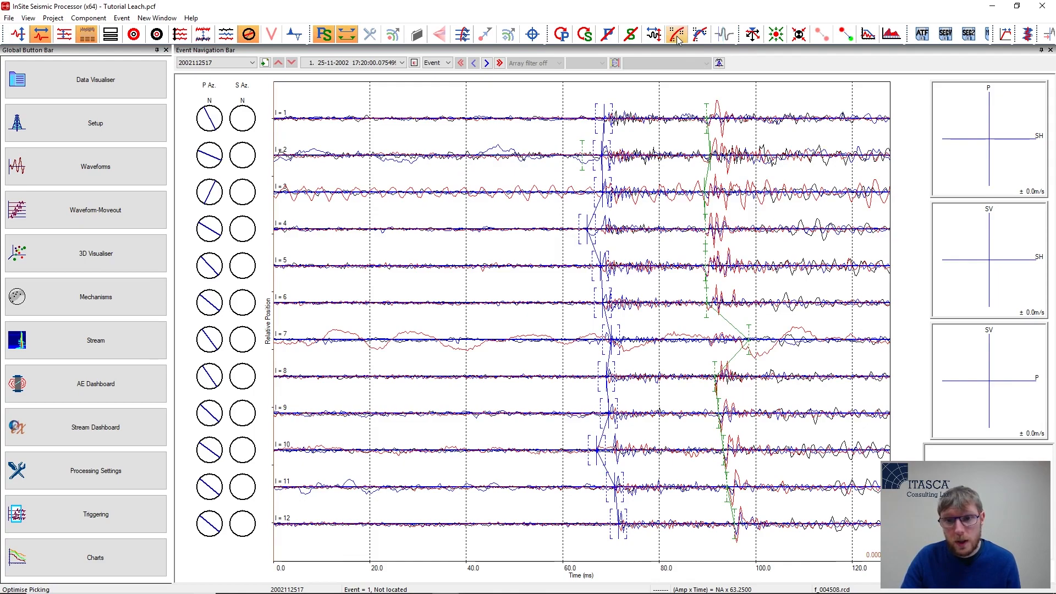
pyautogui.click(698, 37)
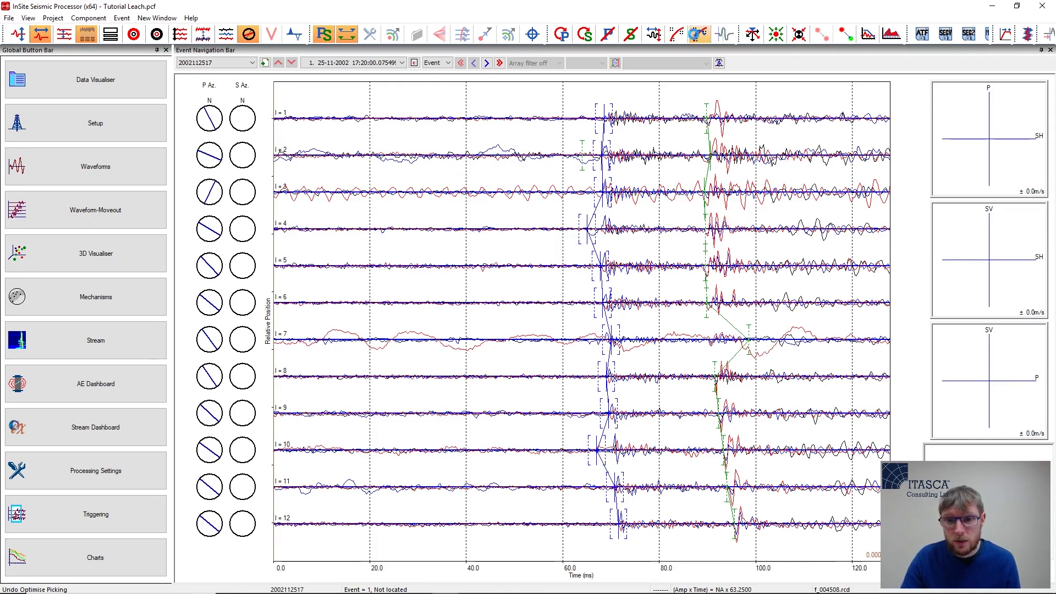
# Autopick the P-wave and S-wave arrivals again, and cancel all P and S picks
pyautogui.click(561, 35)
pyautogui.click(585, 35)
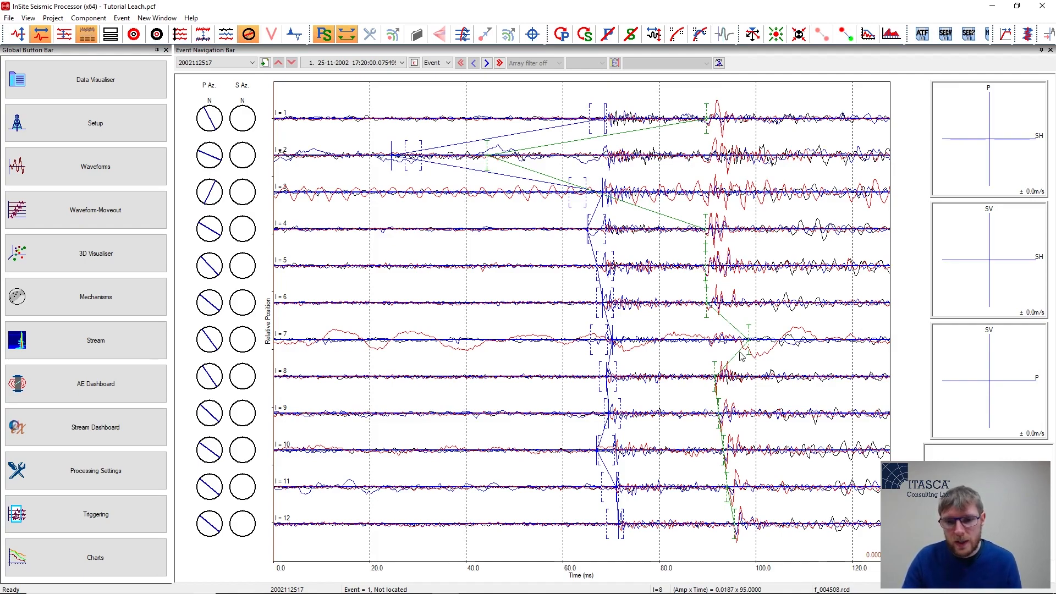
pyautogui.click(609, 36)
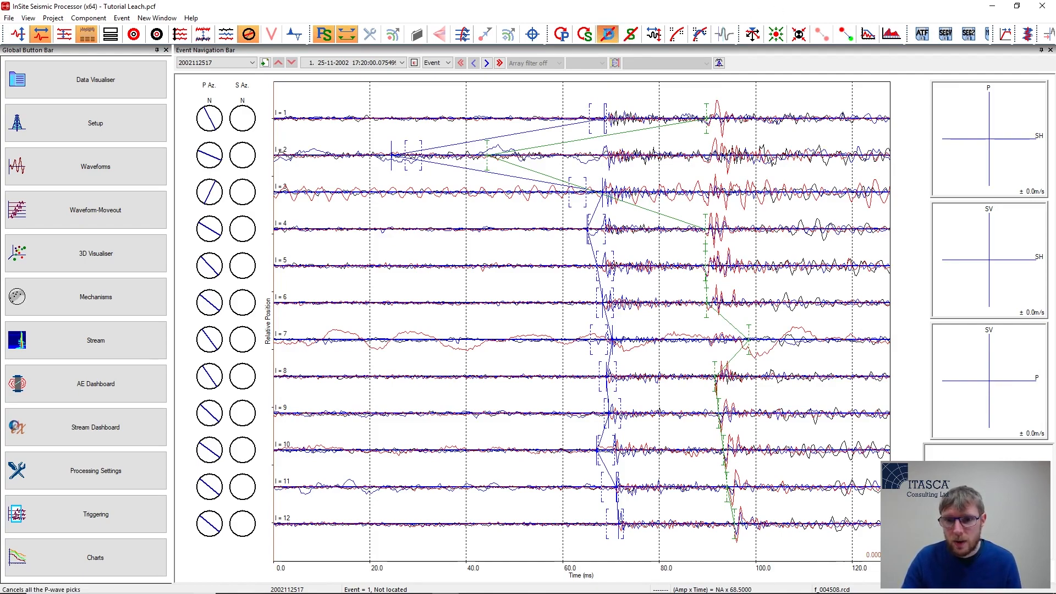
pyautogui.click(628, 36)
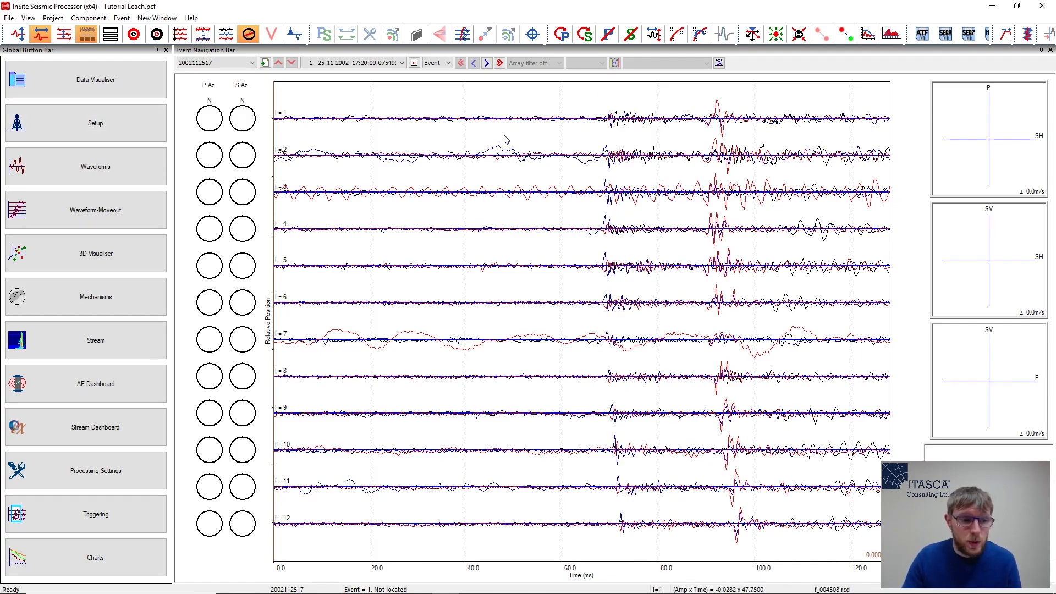
# Draw a P arrival pick moveout along the P onsets, from about 68 ms on instrument 1 down through instrument 12
pyautogui.rightClick(592, 88)
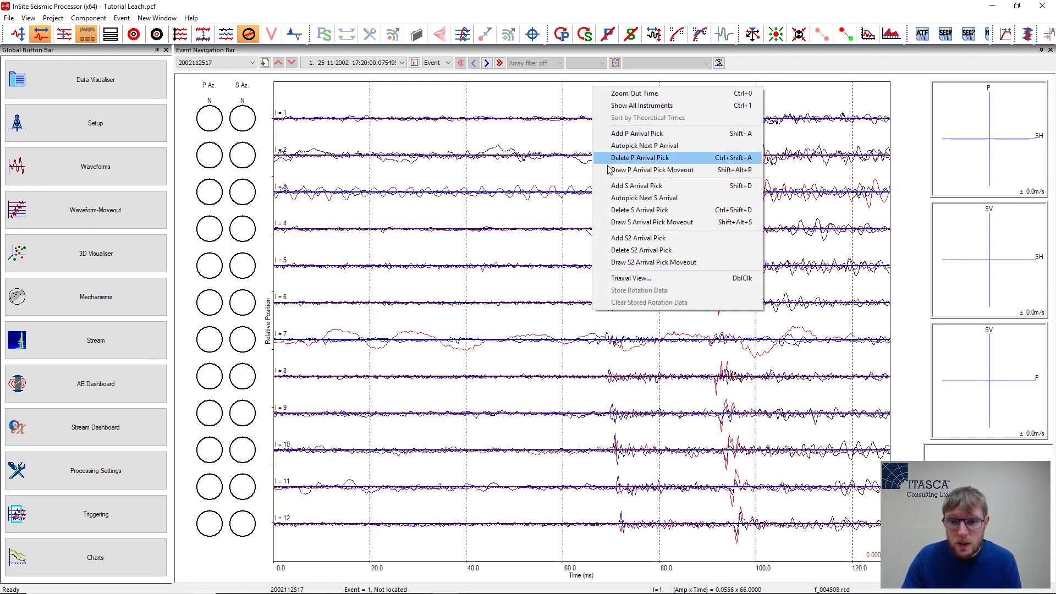
pyautogui.click(666, 171)
pyautogui.moveTo(601, 114)
pyautogui.mouseDown()
pyautogui.moveTo(611, 534)
pyautogui.moveTo(628, 548)
pyautogui.mouseUp()
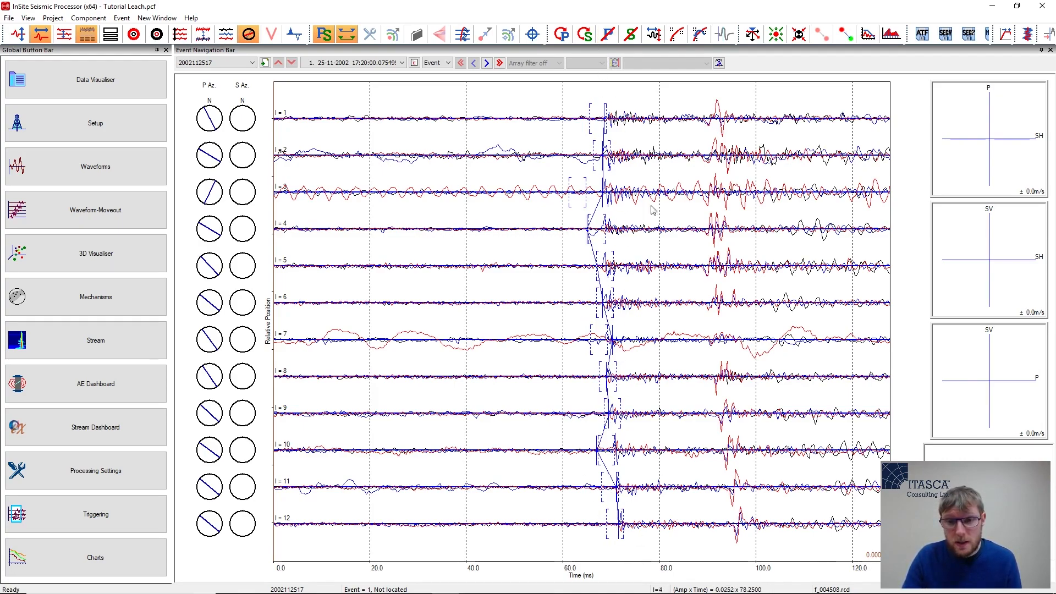
# Draw an S arrival pick moveout along the S onsets, from about 90 ms on instrument 1 down through instrument 12
pyautogui.rightClick(710, 100)
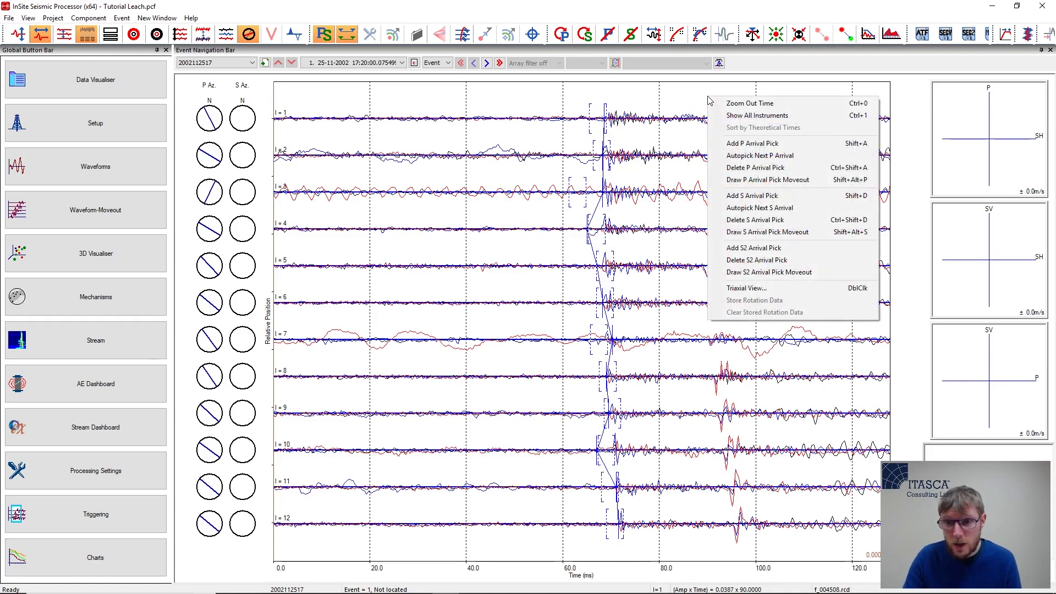
pyautogui.click(754, 232)
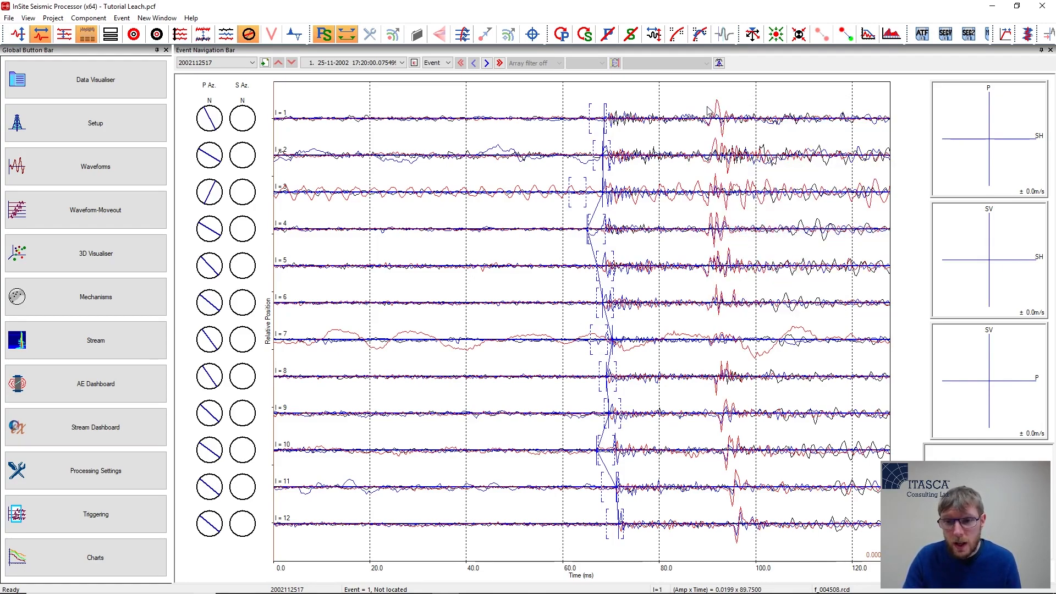
pyautogui.moveTo(708, 110); pyautogui.dragTo(732, 549)
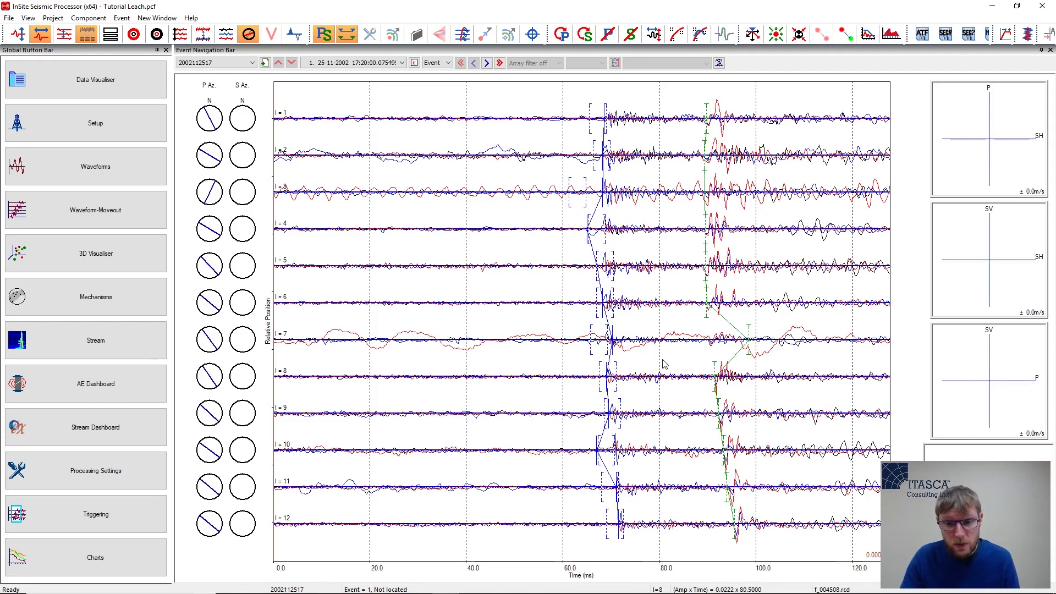
# Manually correct instrument 7's P and S picks to about 69 and 90 ms, and instrument 3's P pick to about 68 ms
pyautogui.rightClick(581, 351)
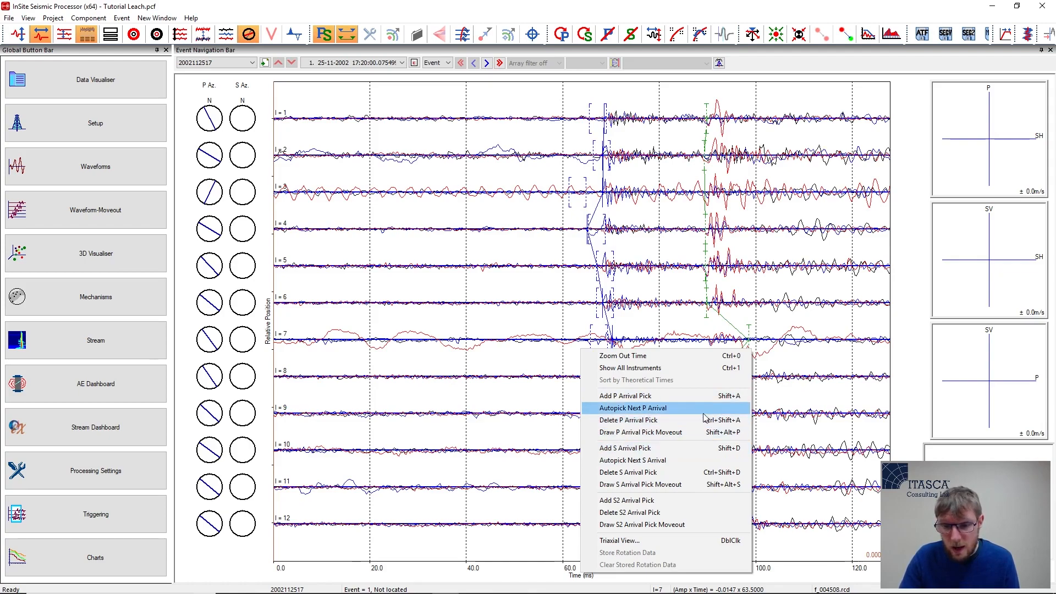
pyautogui.click(729, 425)
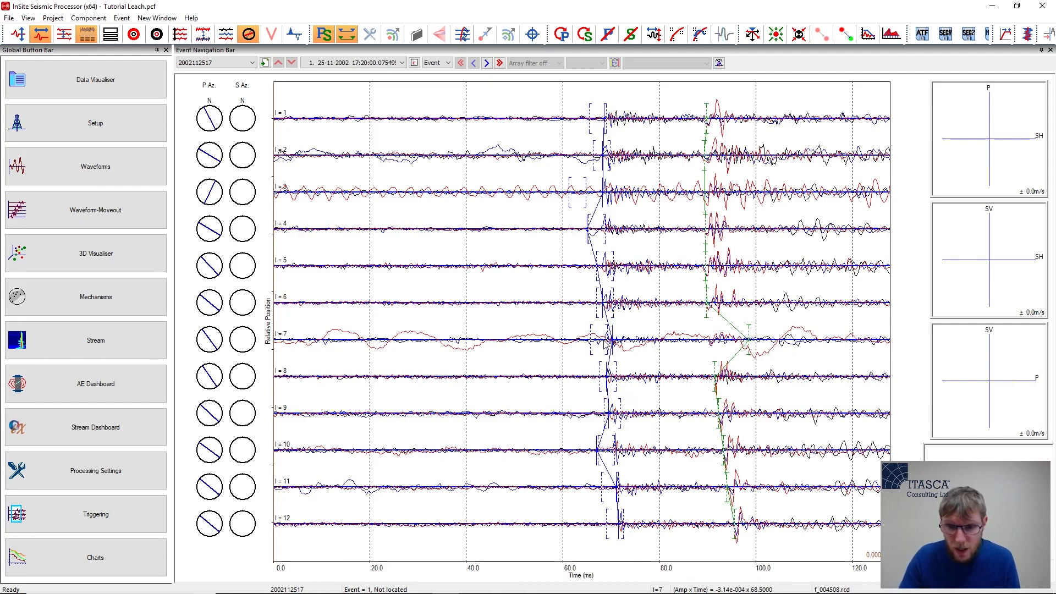
pyautogui.click(606, 345)
pyautogui.click(608, 349)
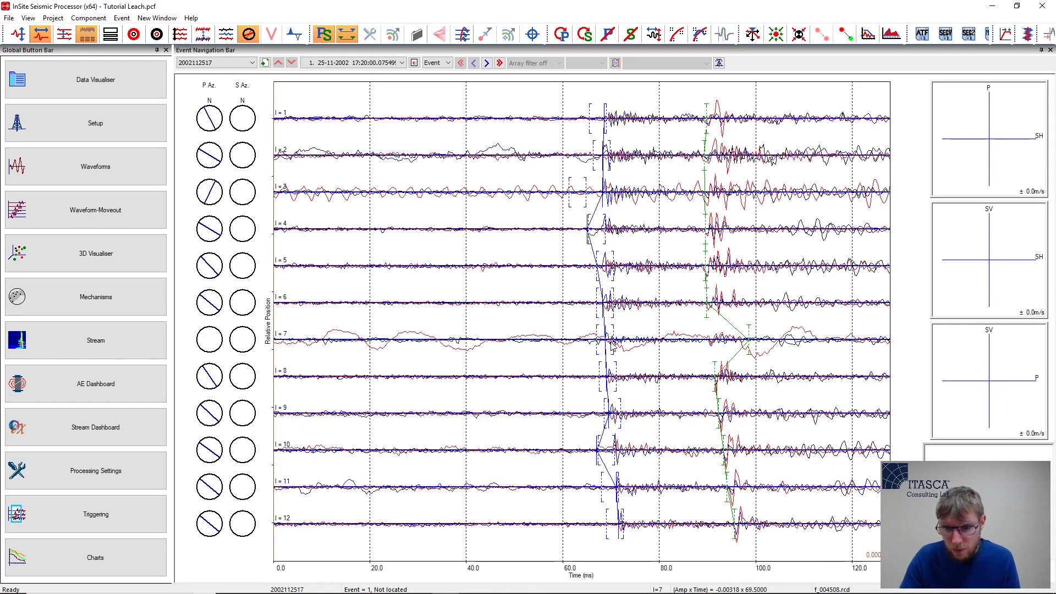
pyautogui.click(708, 345)
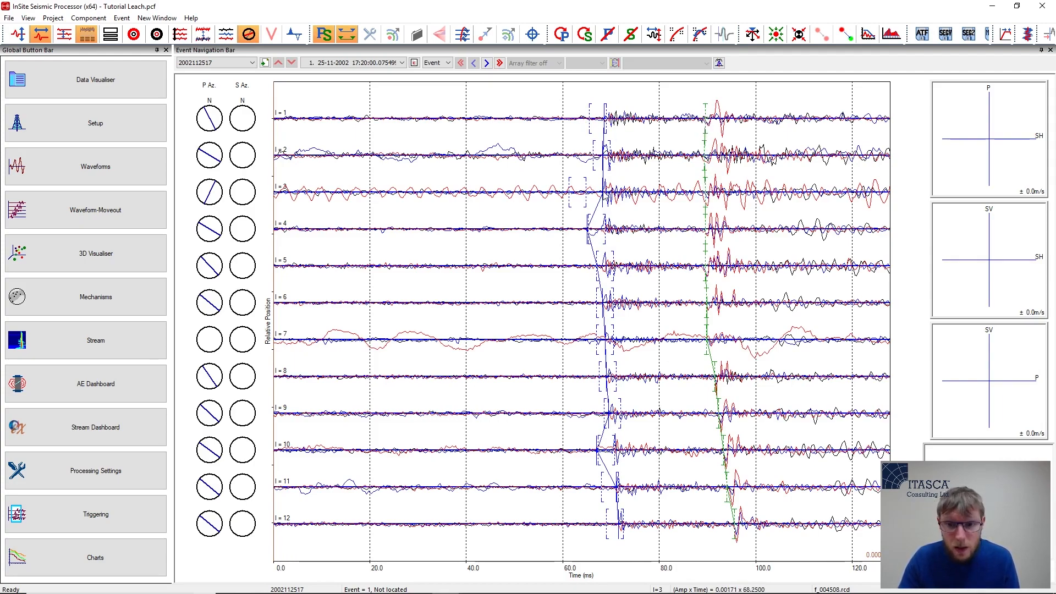
pyautogui.click(602, 192)
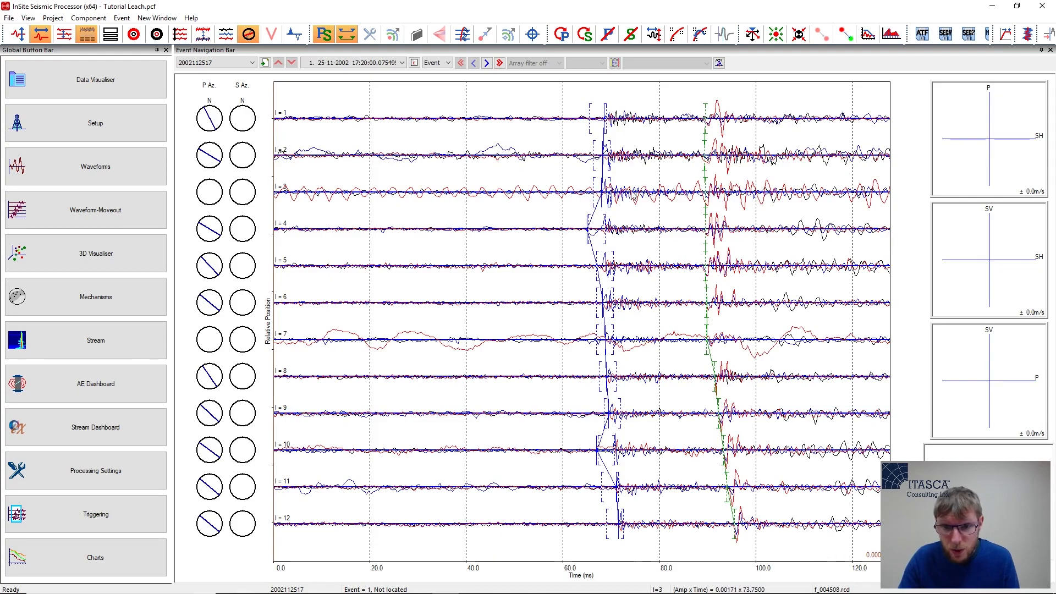
# Correct the P picks to about 67.8 ms on instrument 4, 68 ms on instrument 5, 70.3 ms on instrument 10 and 68.5 ms on instrument 1
pyautogui.moveTo(548, 176); pyautogui.dragTo(652, 134)
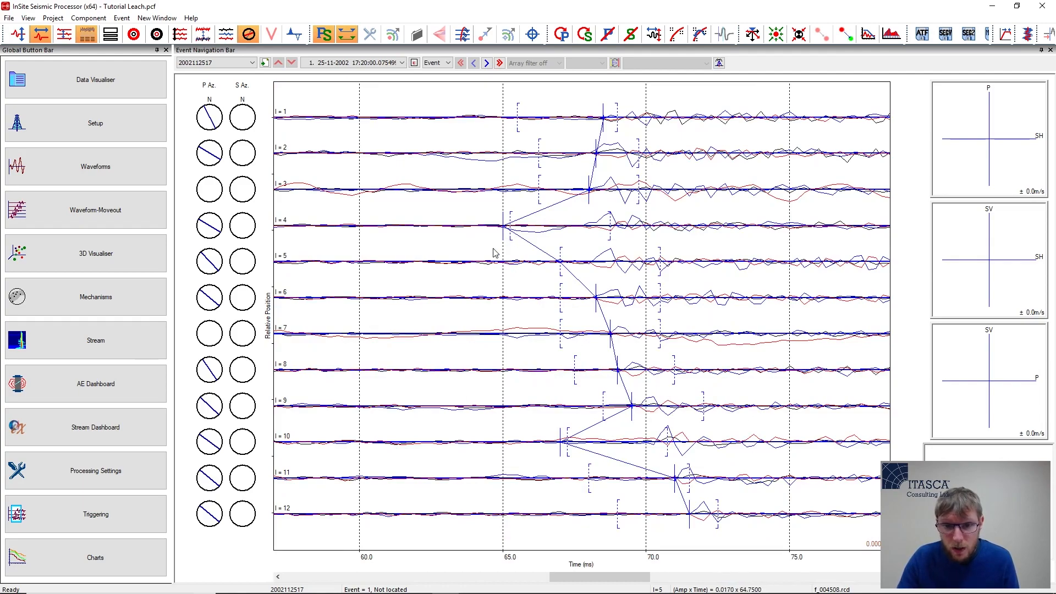
pyautogui.click(582, 226)
pyautogui.click(590, 264)
pyautogui.click(653, 443)
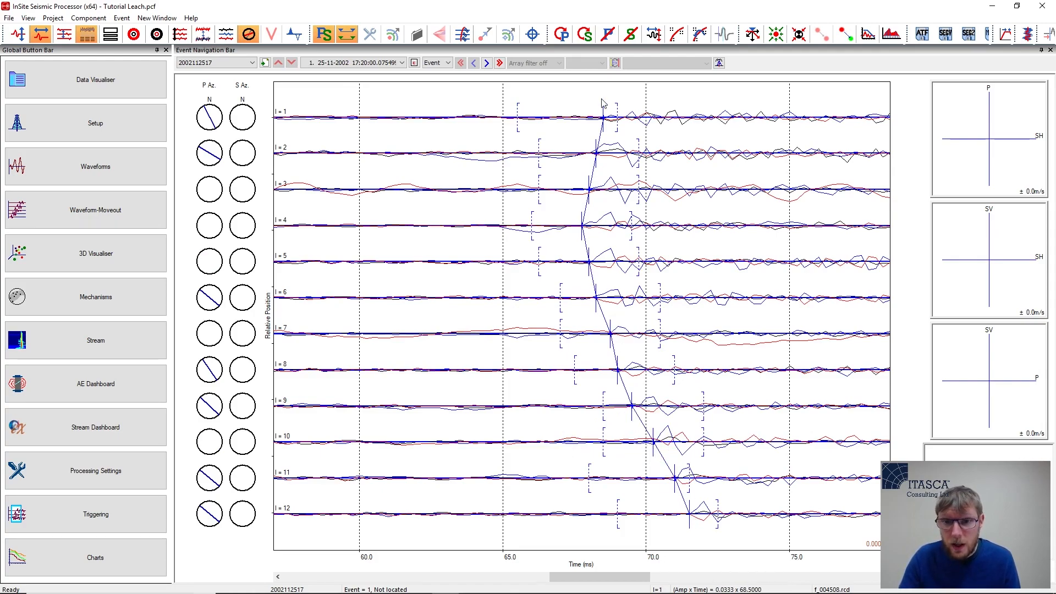
pyautogui.click(605, 119)
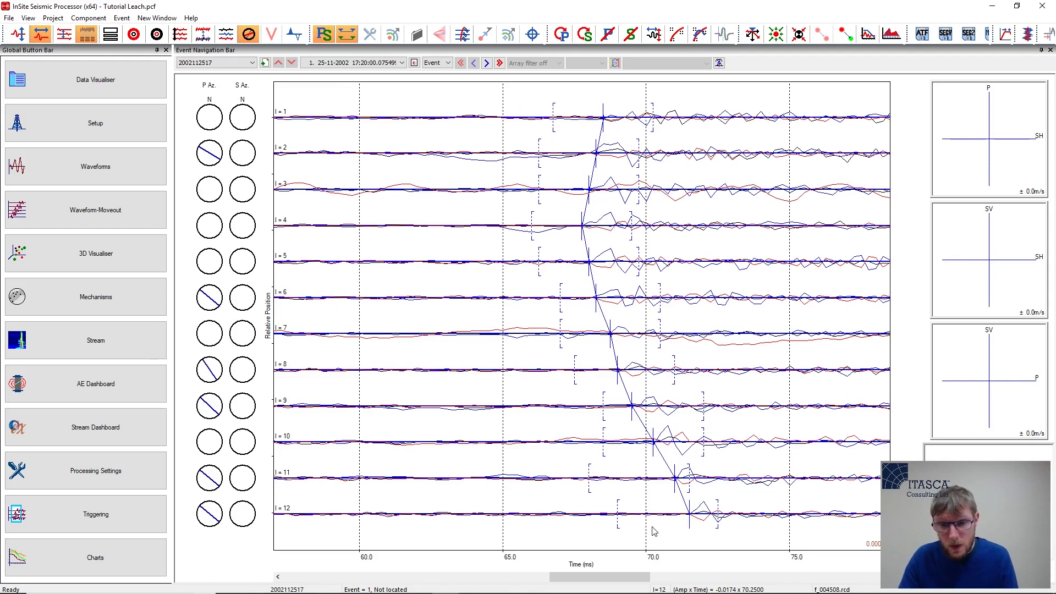
# Correct the S picks to about 89.5 ms on instrument 2, 91.3 ms on instrument 8 and 94.5 ms on instrument 11
pyautogui.rightClick(717, 98)
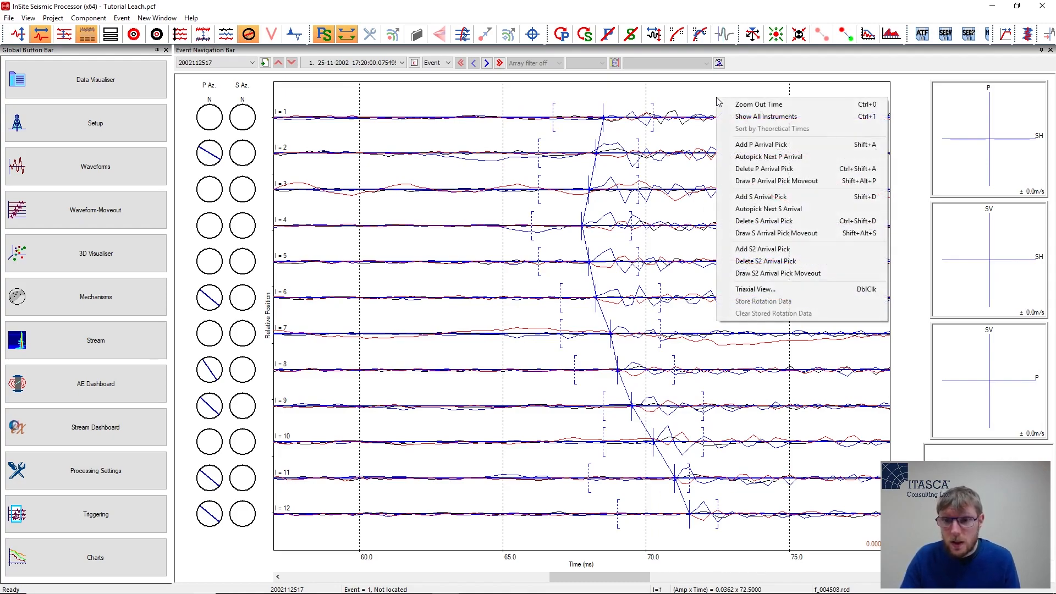
pyautogui.click(761, 104)
pyautogui.moveTo(682, 110); pyautogui.dragTo(773, 135)
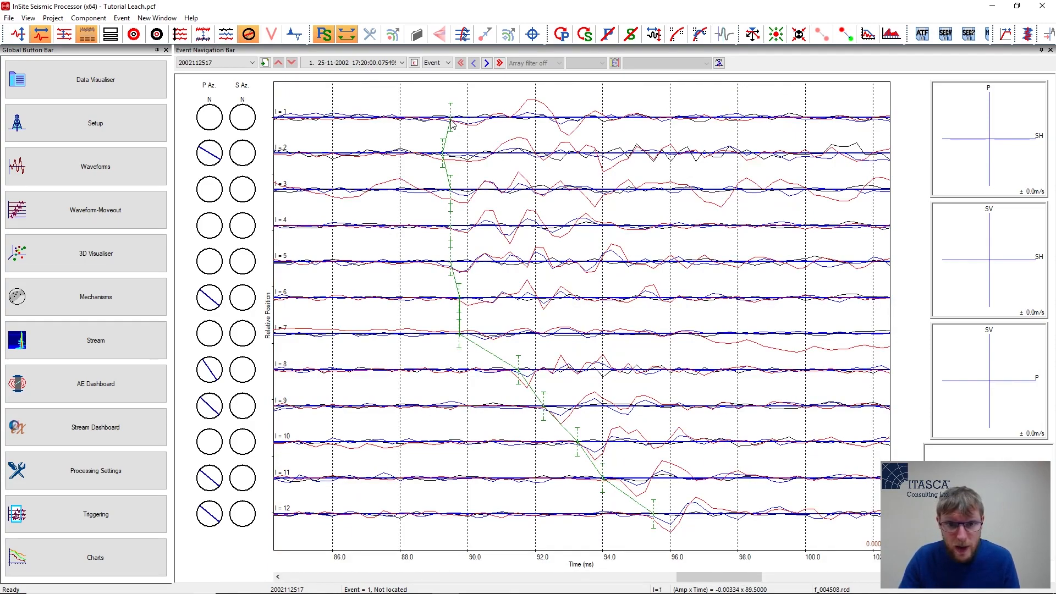
pyautogui.click(450, 154)
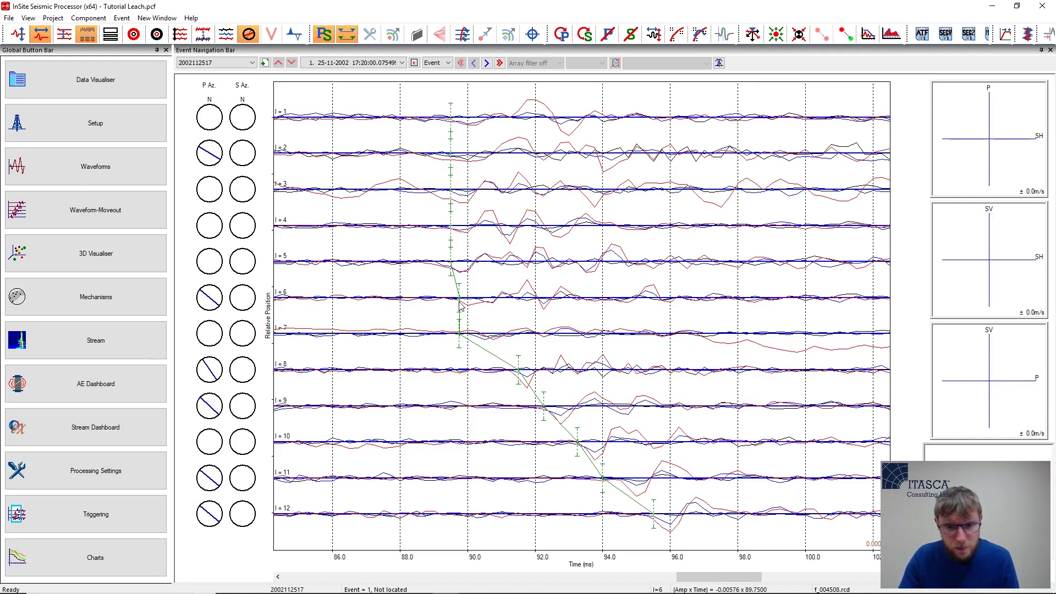
pyautogui.click(510, 373)
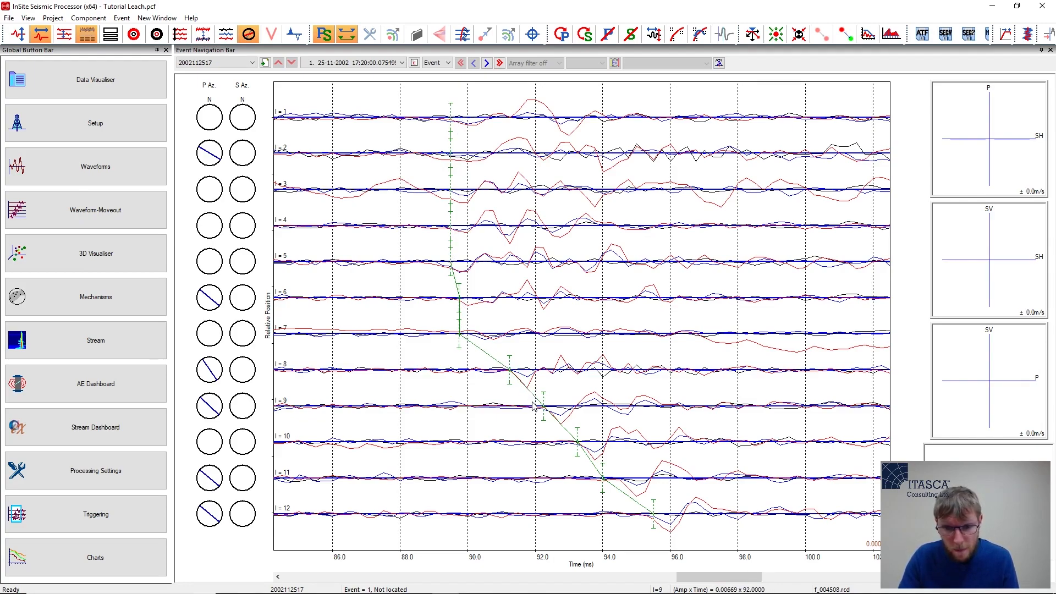
pyautogui.click(620, 483)
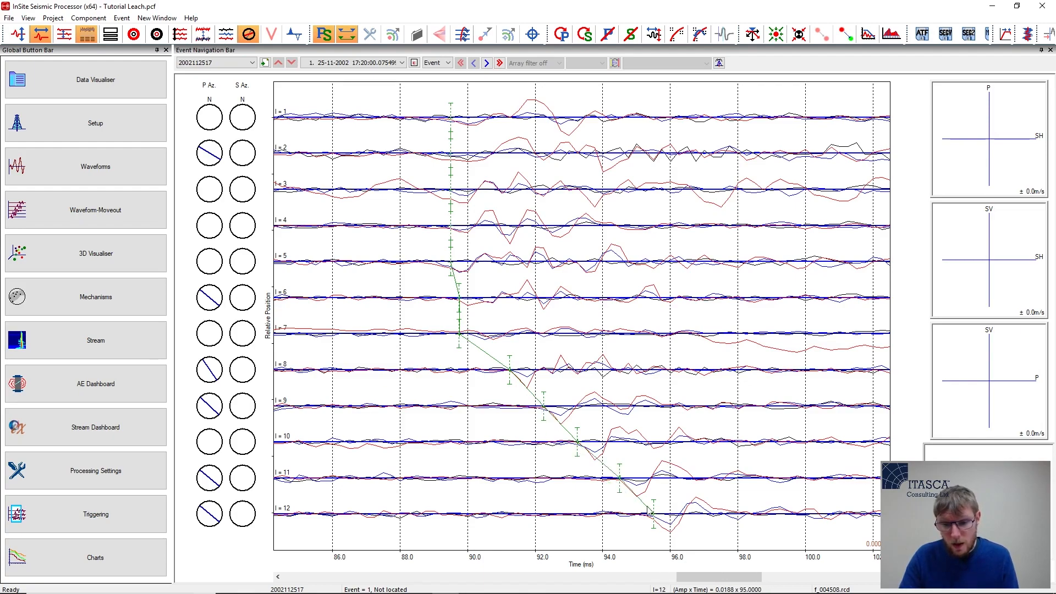
# Redraw the P arrival pick moveout across all instruments, from about 65 ms at instrument 1 to about 73.5 ms at instrument 12
pyautogui.rightClick(612, 101)
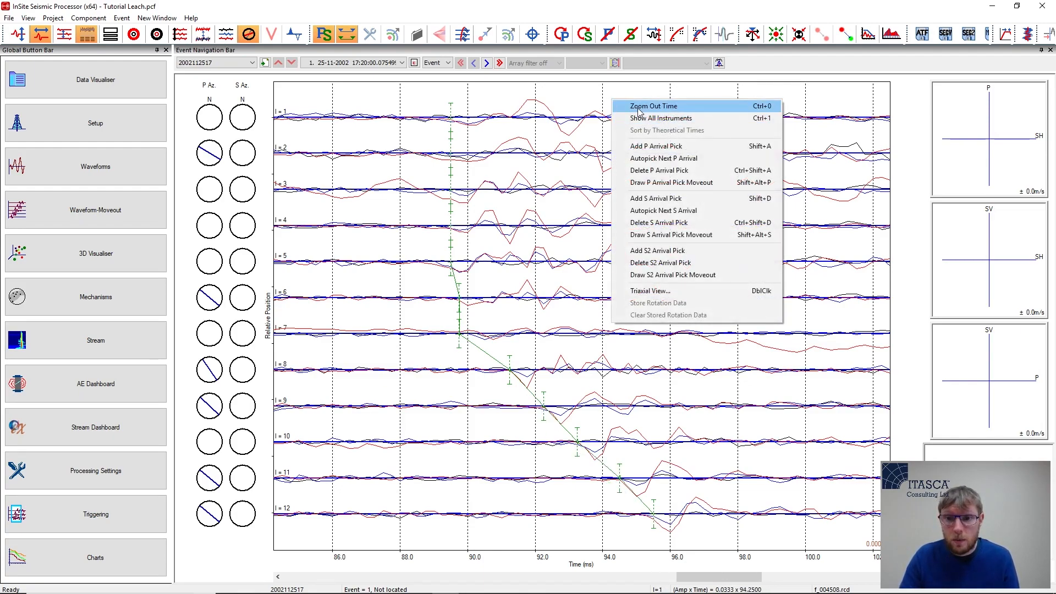
pyautogui.click(638, 106)
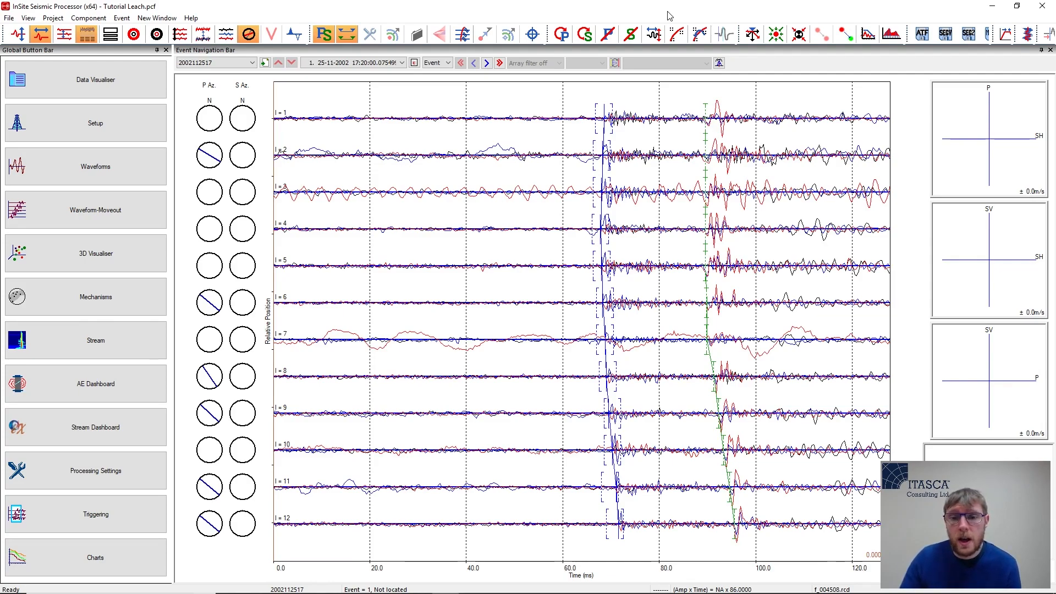
pyautogui.rightClick(615, 97)
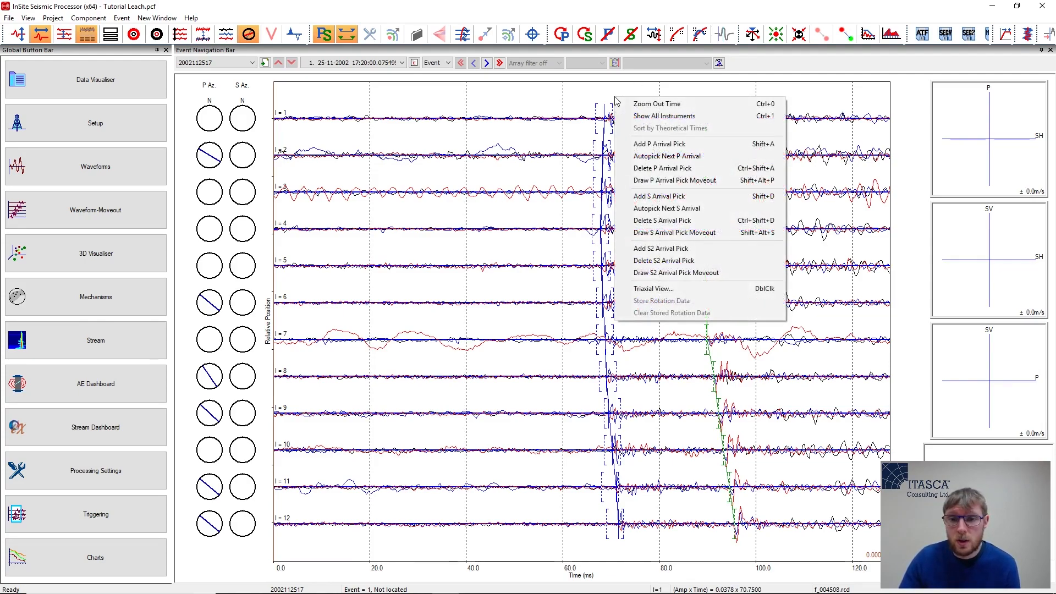
pyautogui.click(677, 182)
pyautogui.moveTo(588, 109); pyautogui.dragTo(628, 554)
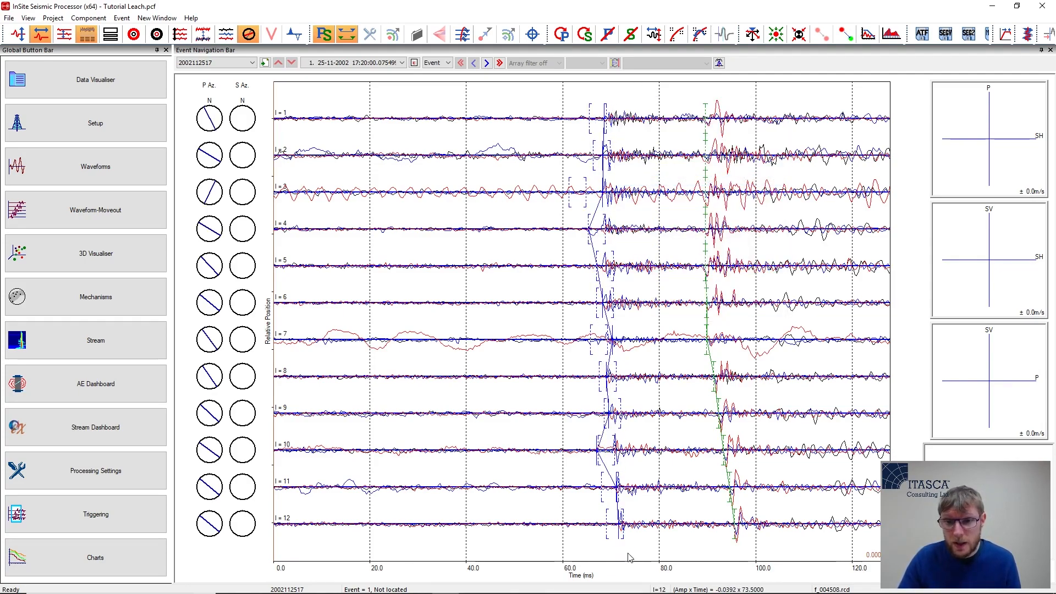